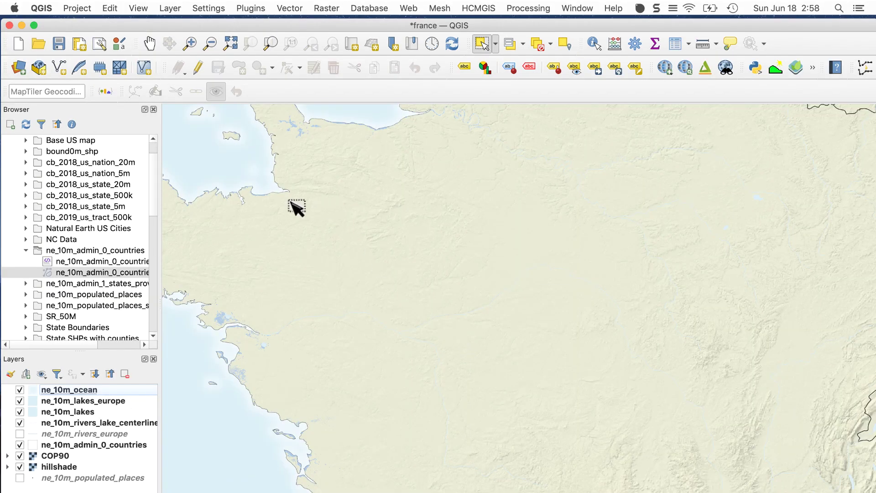
- Create a new Polygon shapefile layer saved as shape in the temp stuff folder and toggle editing on
click(171, 8)
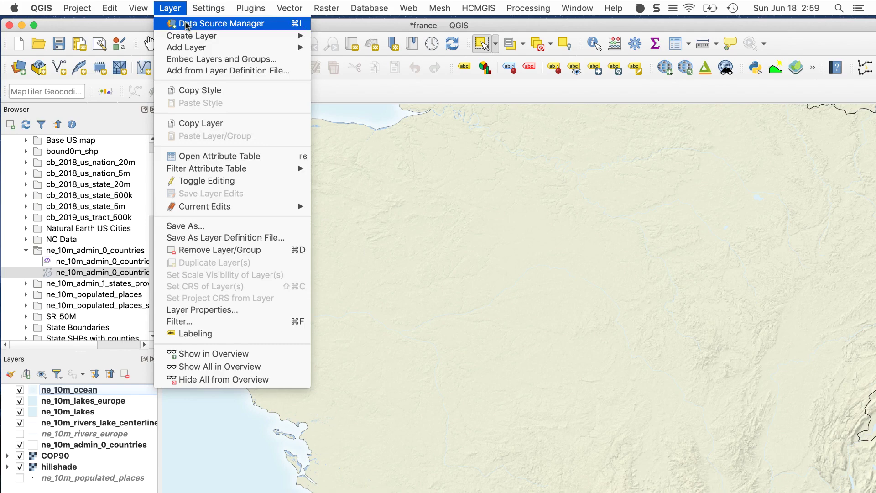
mouse_move(207, 41)
click(371, 50)
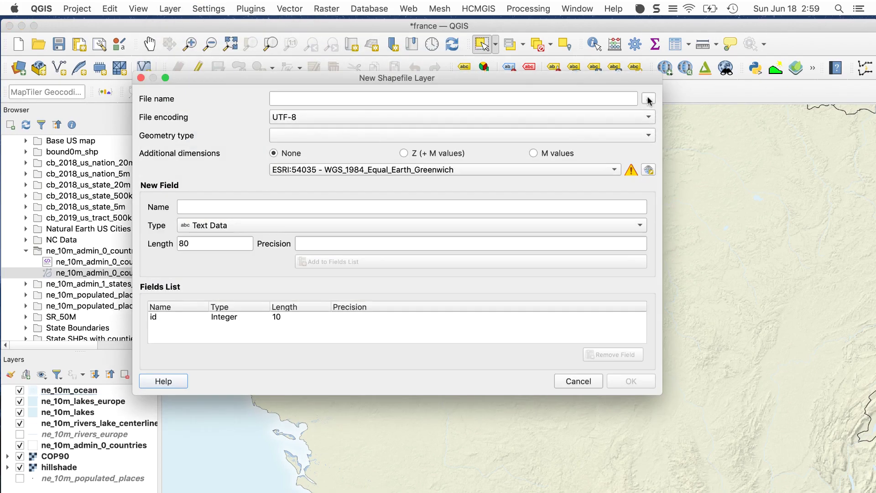
click(649, 98)
text(shape)
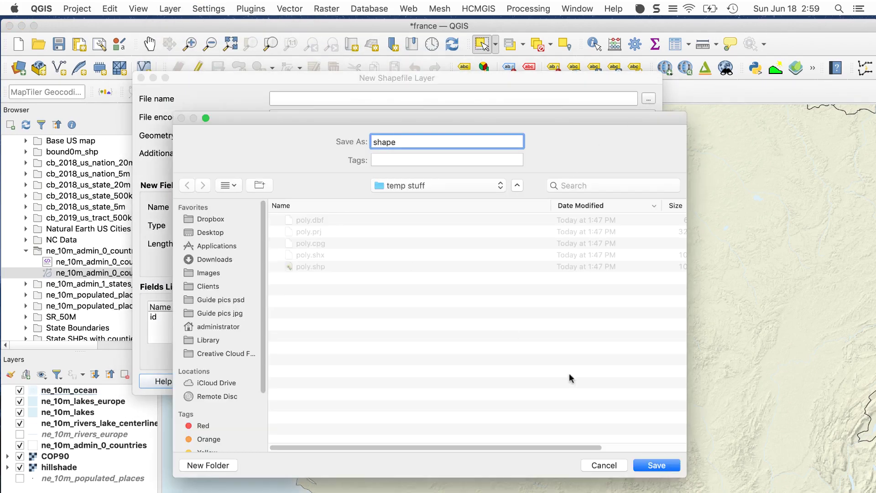
click(644, 466)
click(395, 138)
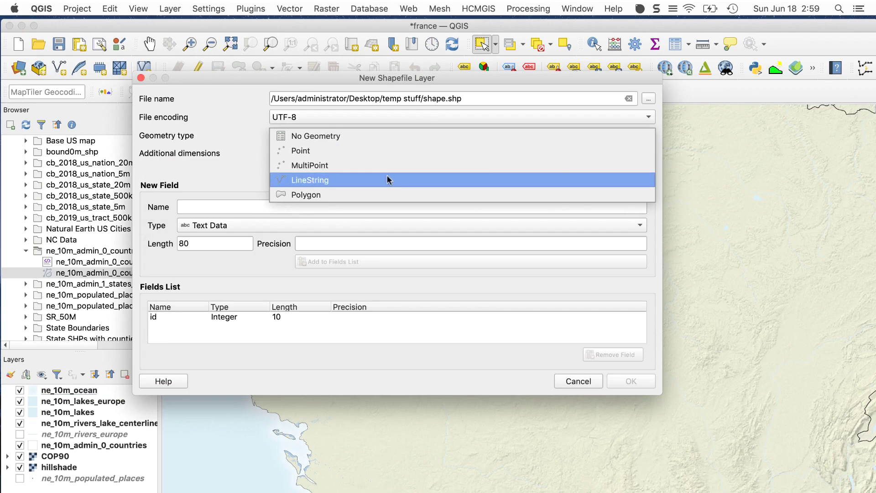
click(387, 199)
click(630, 381)
click(200, 70)
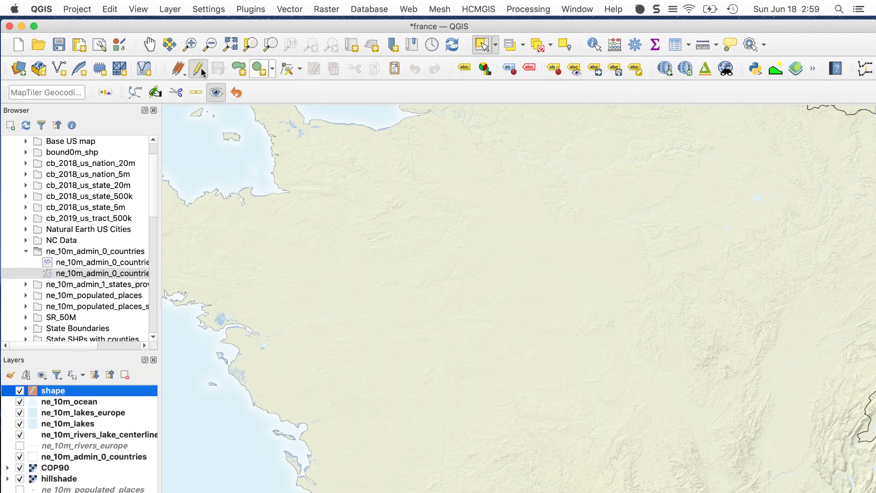
- Draw a rectangle of about 243,550 by 131,683 m over western France and save it
click(273, 70)
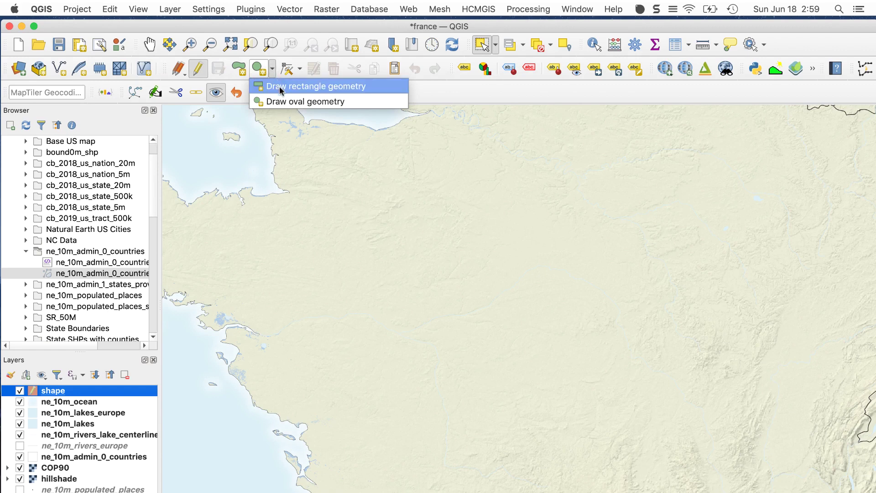
click(280, 86)
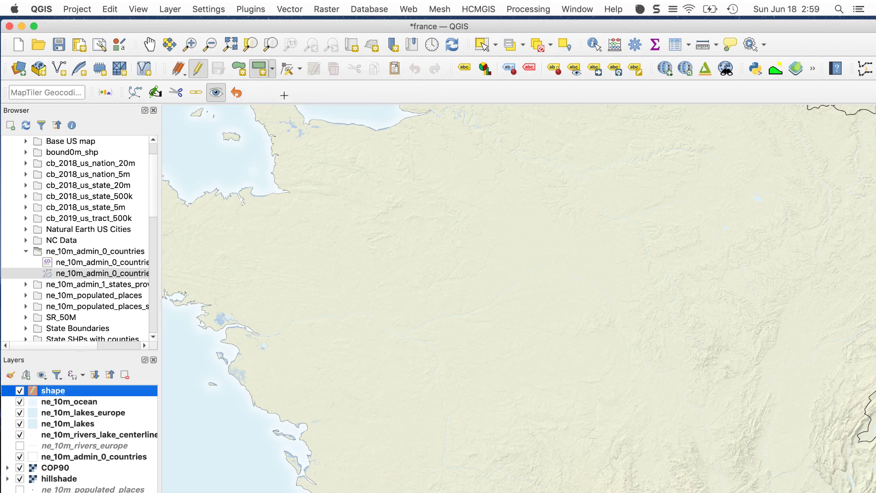
click(337, 178)
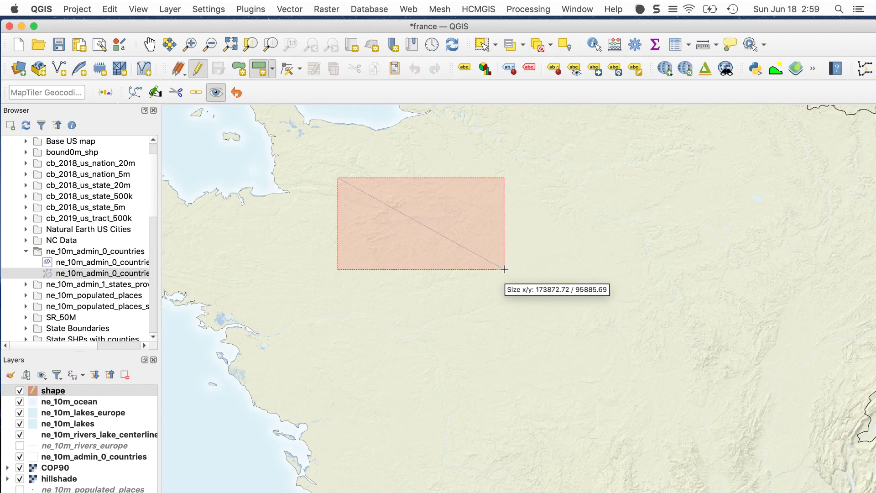
click(571, 303)
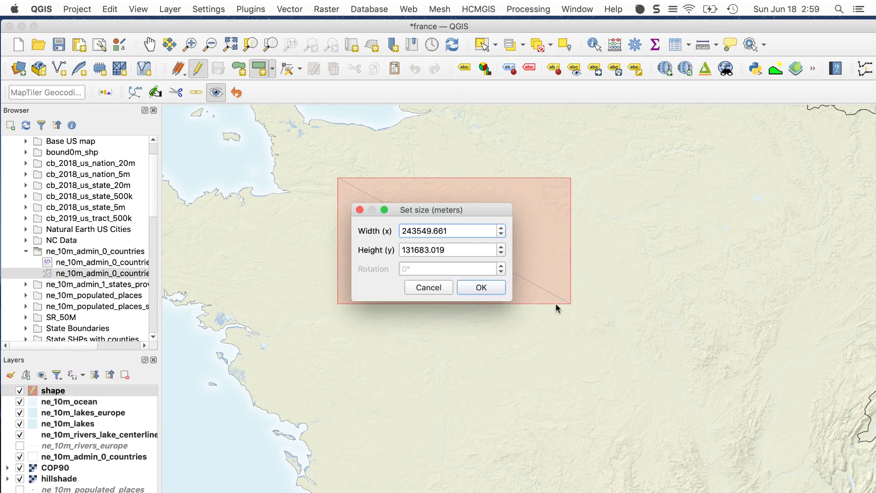
click(487, 287)
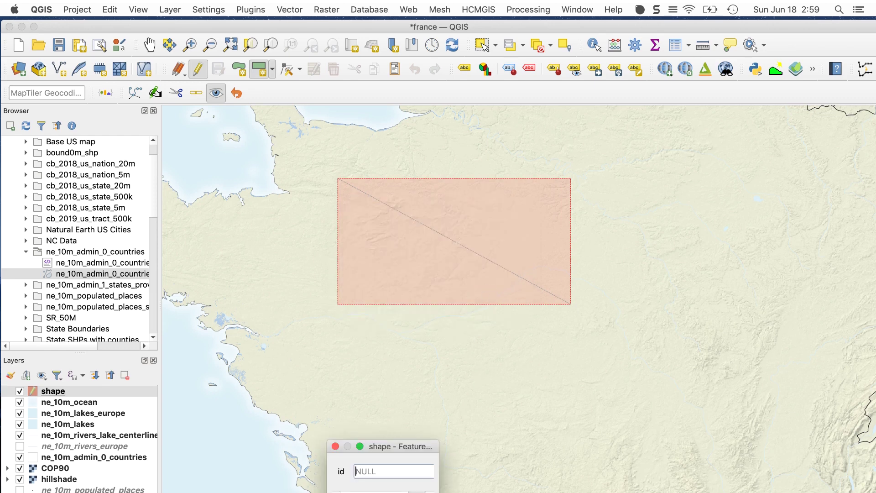
key(Return)
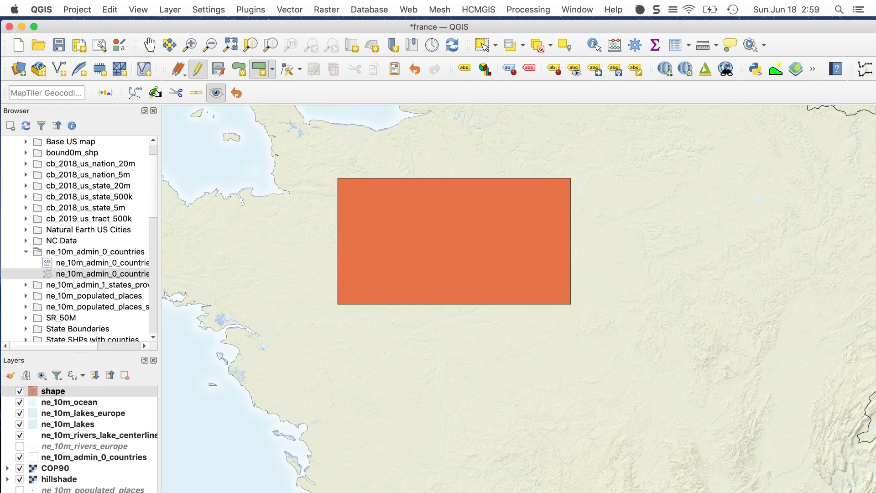
- Draw a flat ellipse below the rectangle and save it as a feature
click(272, 70)
click(288, 102)
click(391, 326)
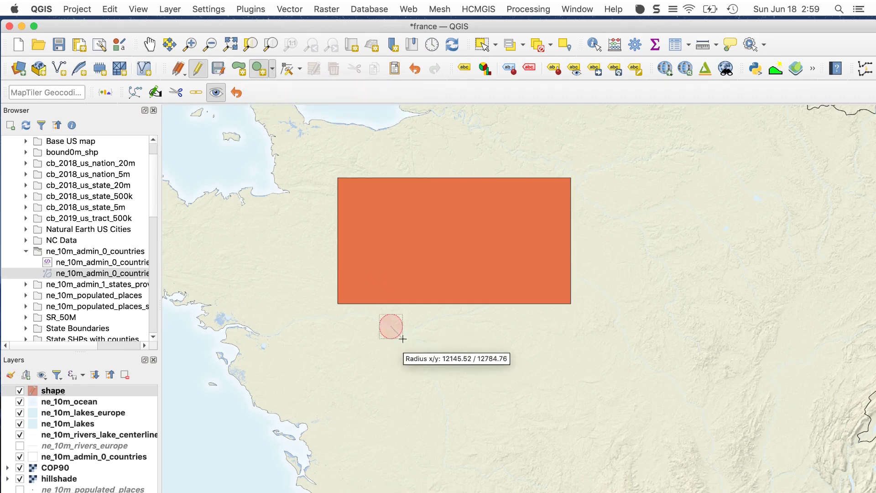
click(458, 336)
click(482, 287)
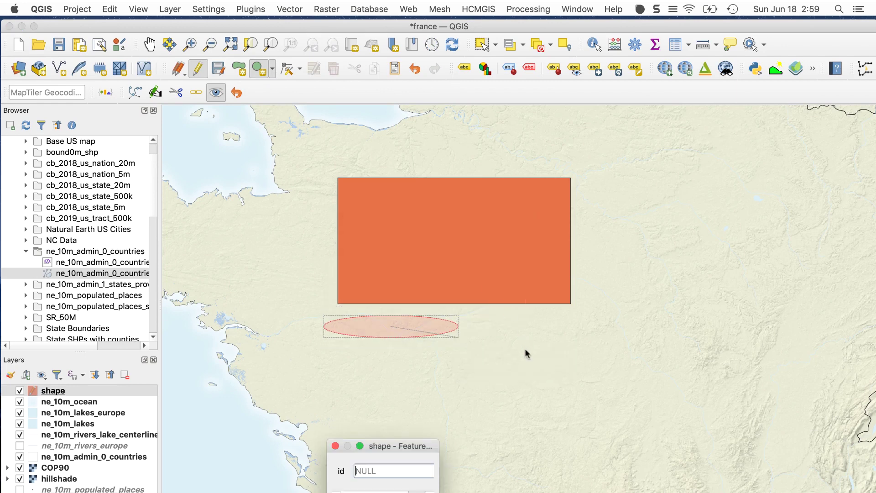
key(Return)
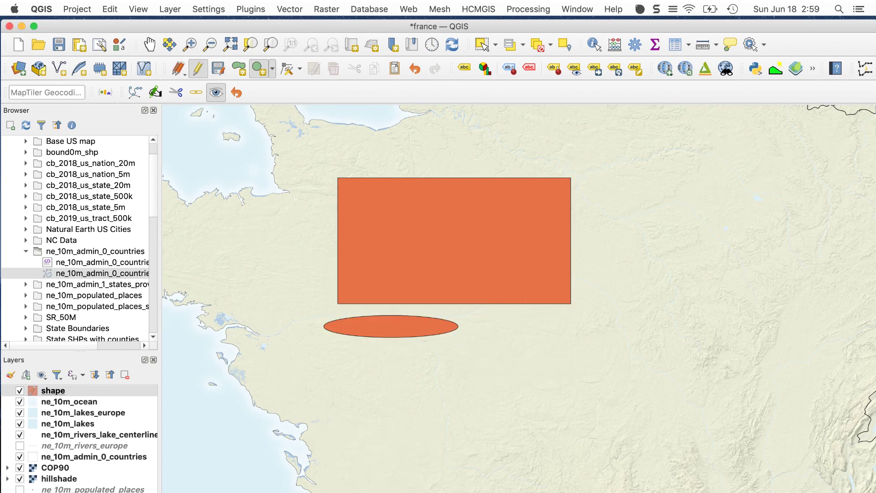
- Draw a square to the right of the rectangle and save it
click(272, 68)
click(293, 82)
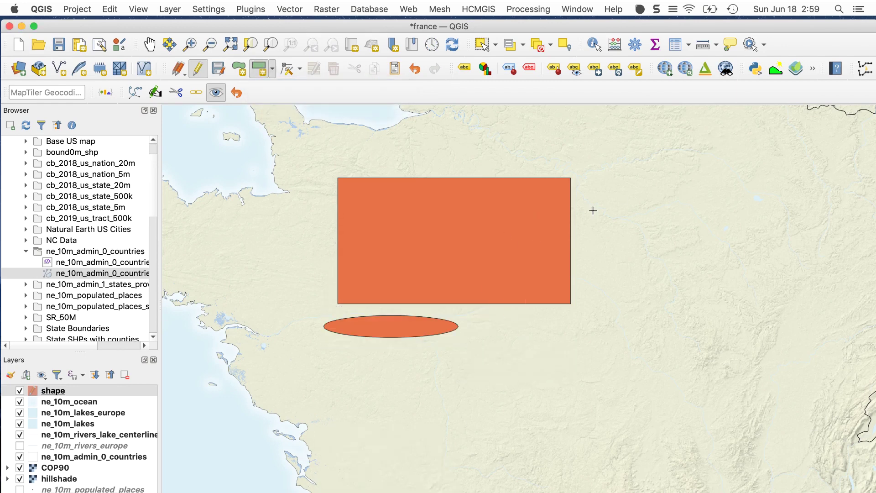
click(613, 185)
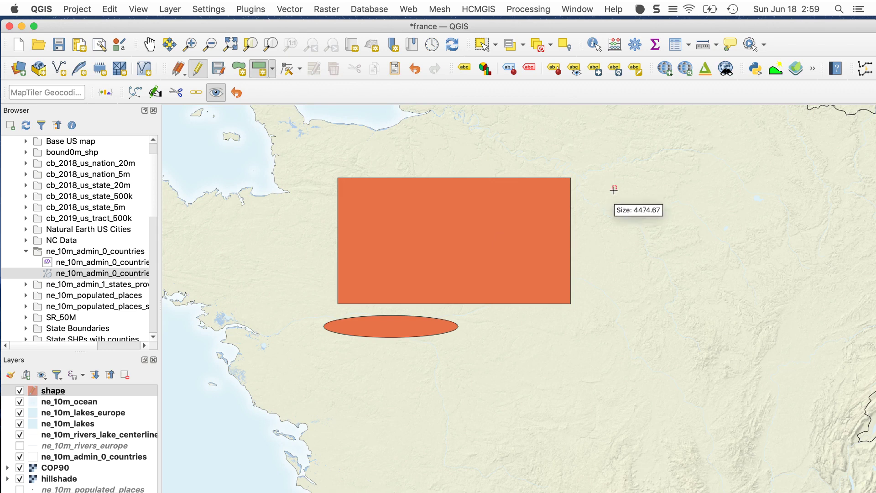
click(692, 297)
click(496, 289)
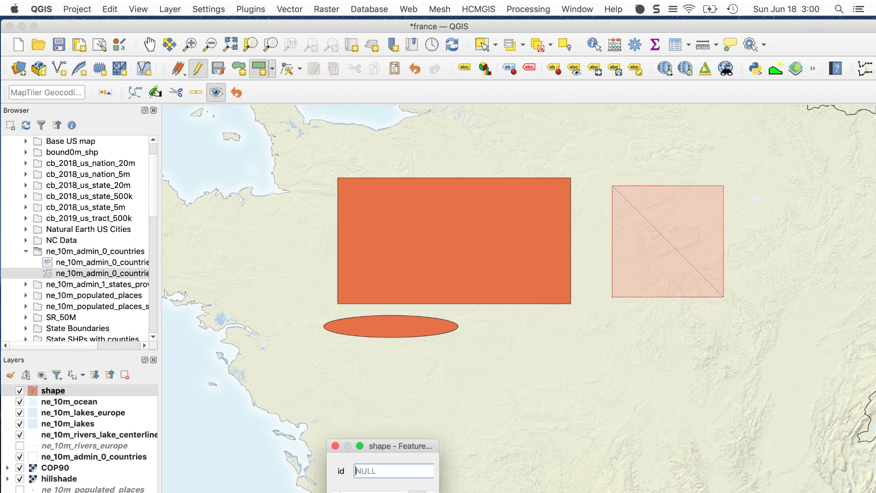
key(Return)
- Draw a circle below the square and save it
click(271, 71)
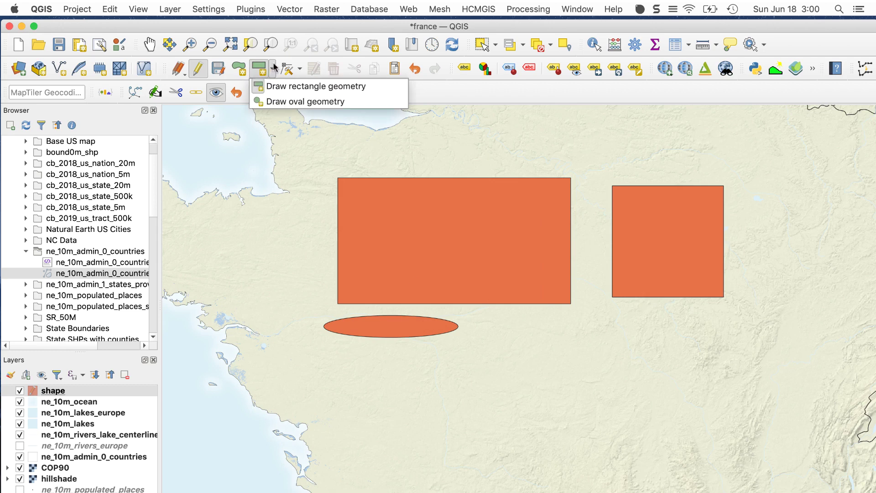
click(282, 102)
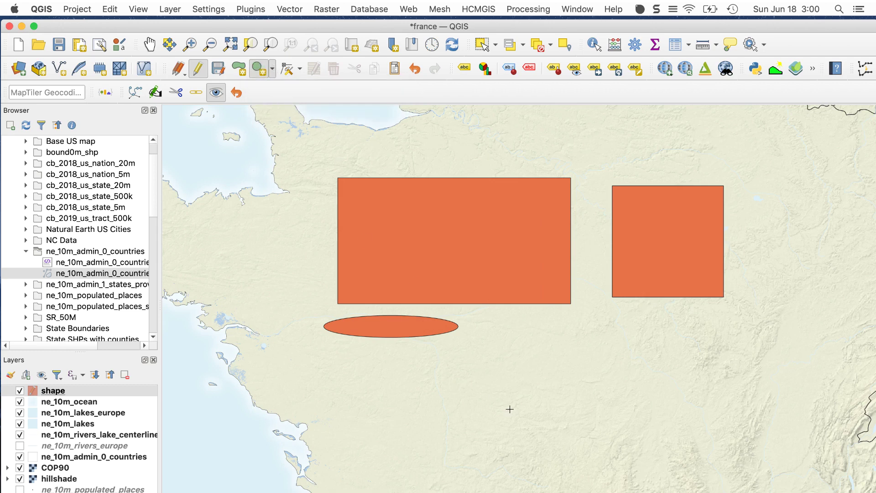
click(572, 403)
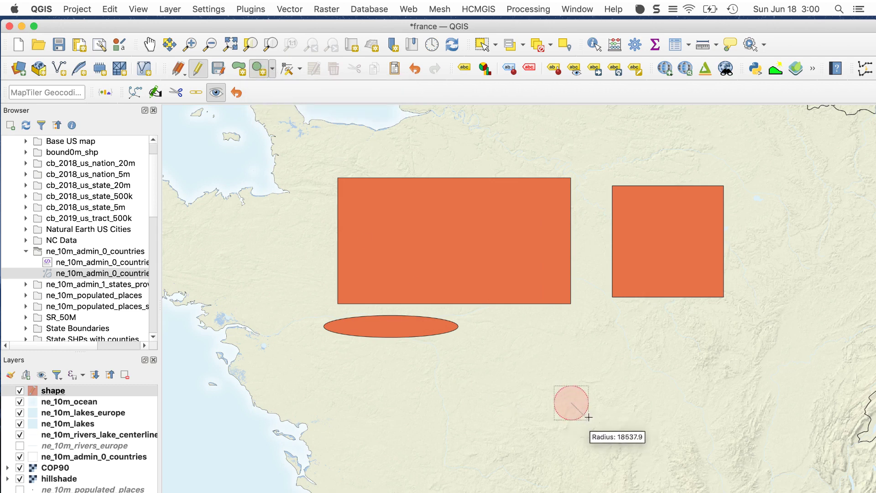
click(636, 447)
click(475, 289)
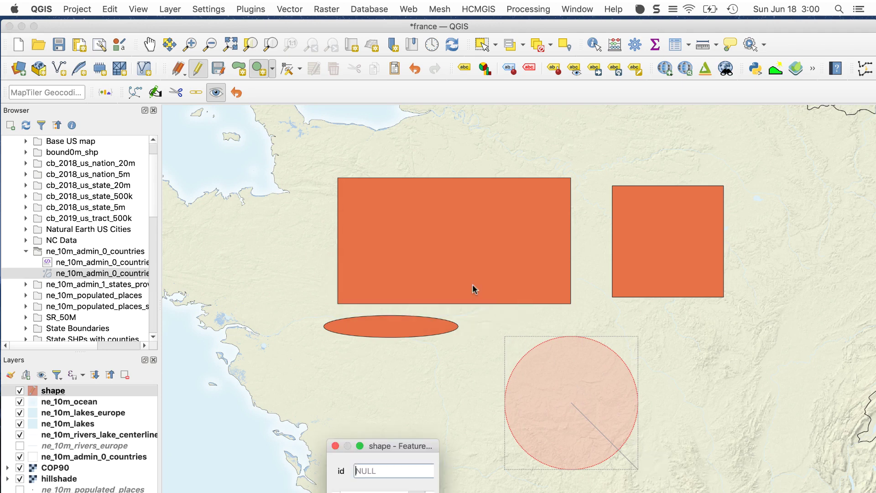
key(Return)
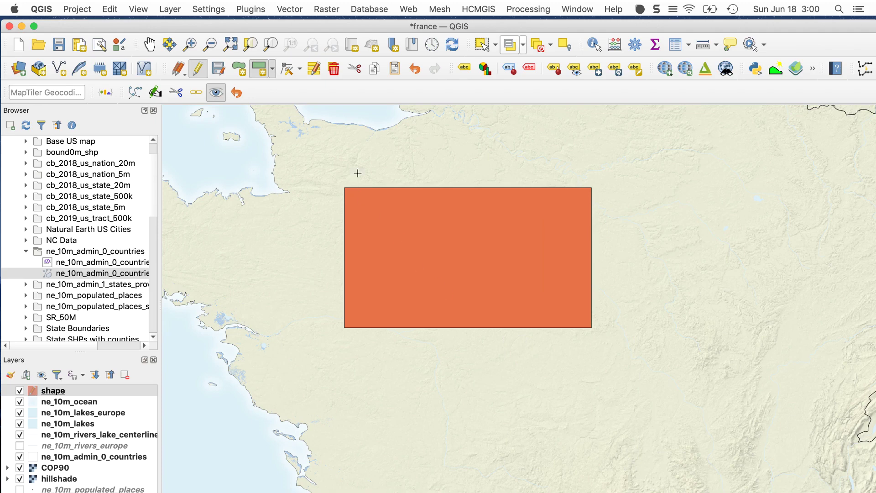
- With the Vertex tool, raise the top-right corner and move the top-left corner down and inward
click(287, 69)
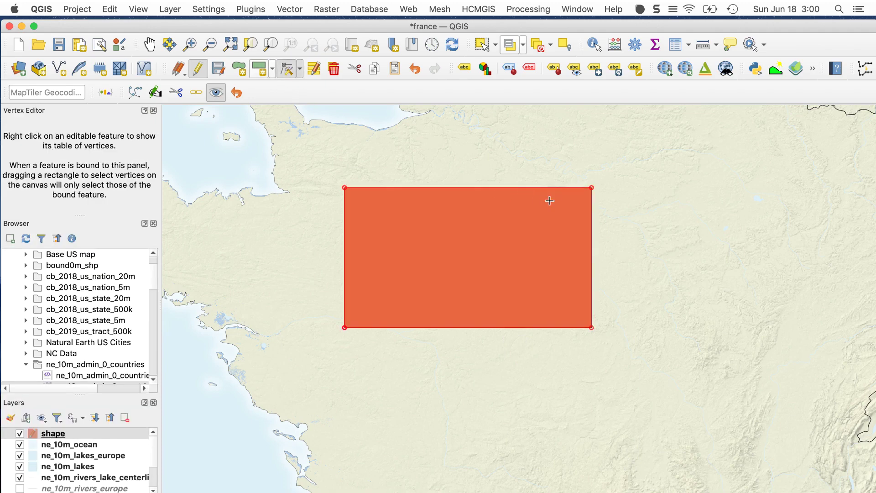
click(592, 187)
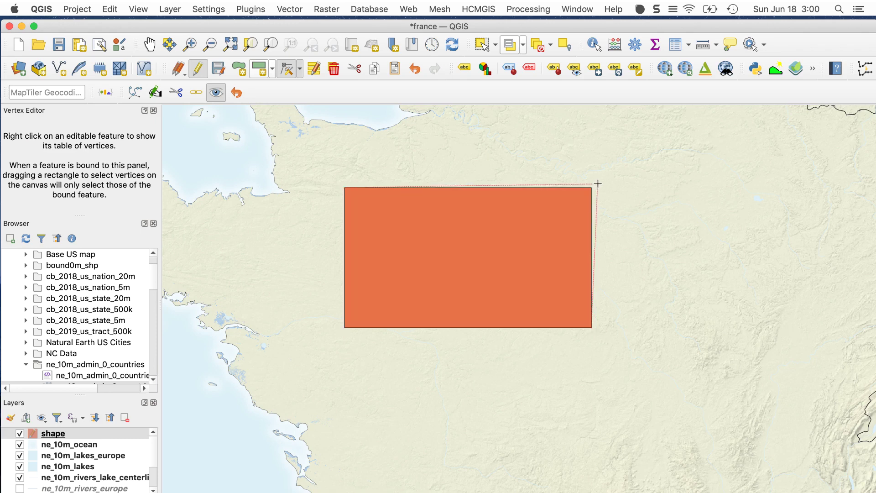
click(638, 162)
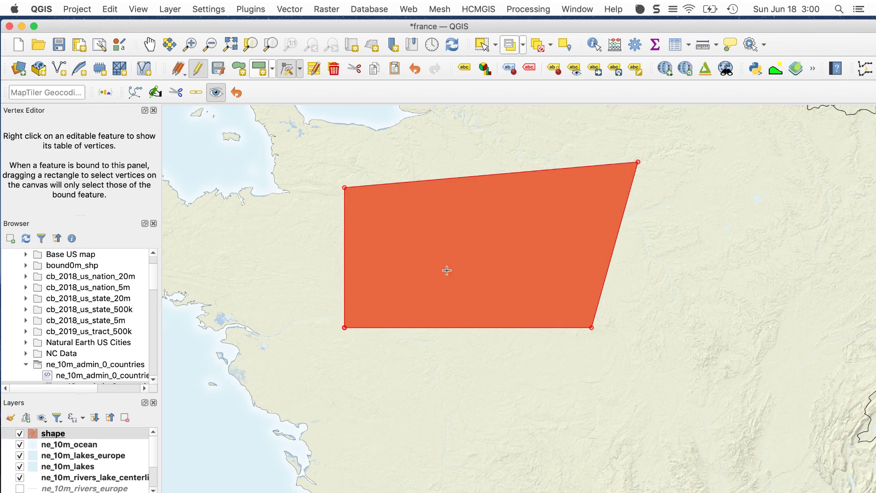
click(344, 188)
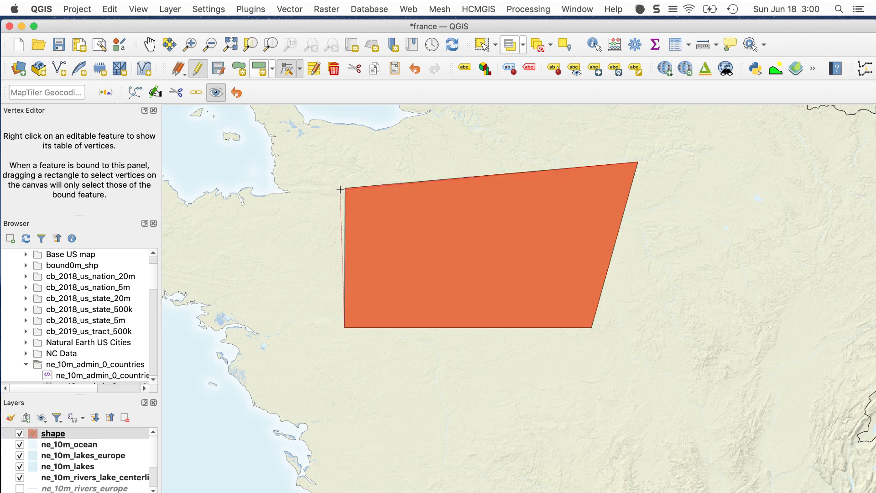
click(371, 214)
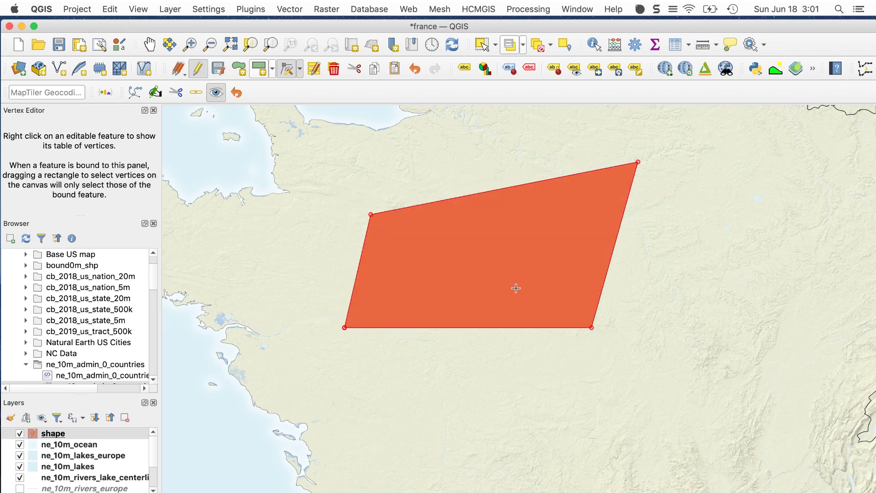
- Add a vertex on the right edge pulled outward, and push the left edge slightly left
click(616, 245)
click(673, 249)
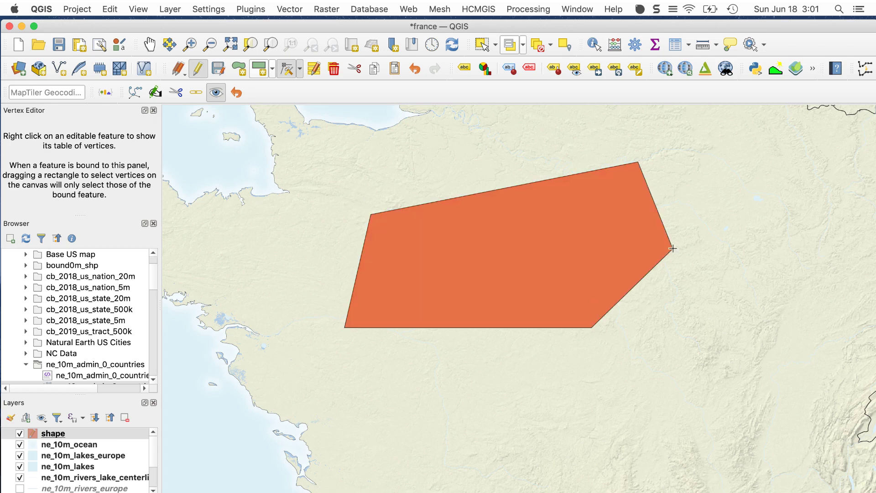
click(360, 259)
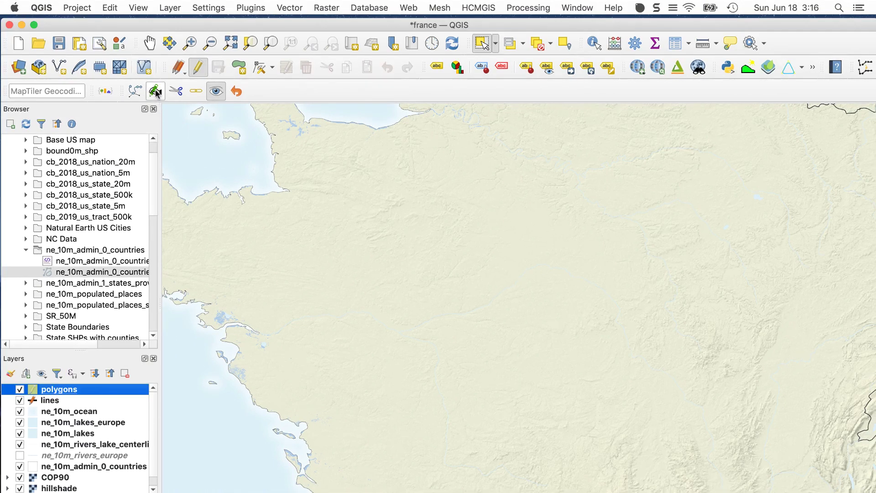
- Sketch a closed Bezier curve outline and save it as a new polygon feature
click(155, 92)
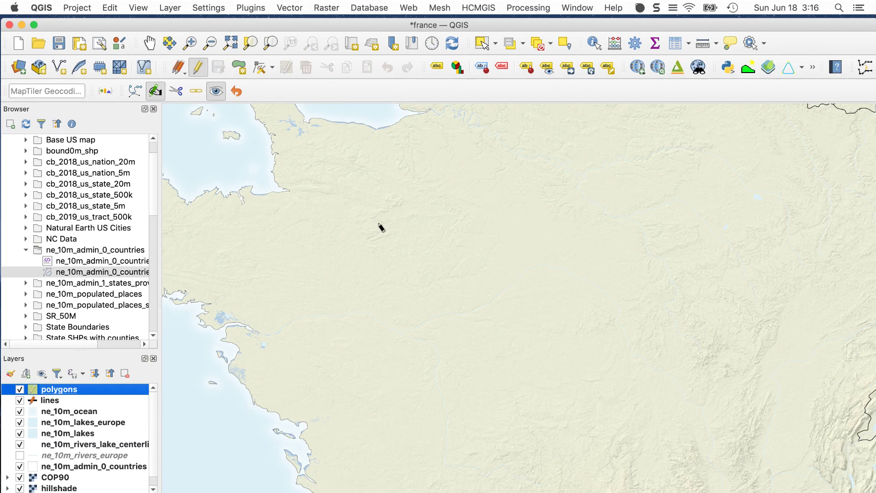
mouse_move(385, 228)
mouse_down()
mouse_move(369, 236)
mouse_move(360, 289)
mouse_move(384, 324)
mouse_move(470, 339)
mouse_move(556, 328)
mouse_move(583, 317)
mouse_move(595, 297)
mouse_move(584, 254)
mouse_move(567, 246)
mouse_move(492, 270)
mouse_move(427, 226)
mouse_move(385, 229)
mouse_up()
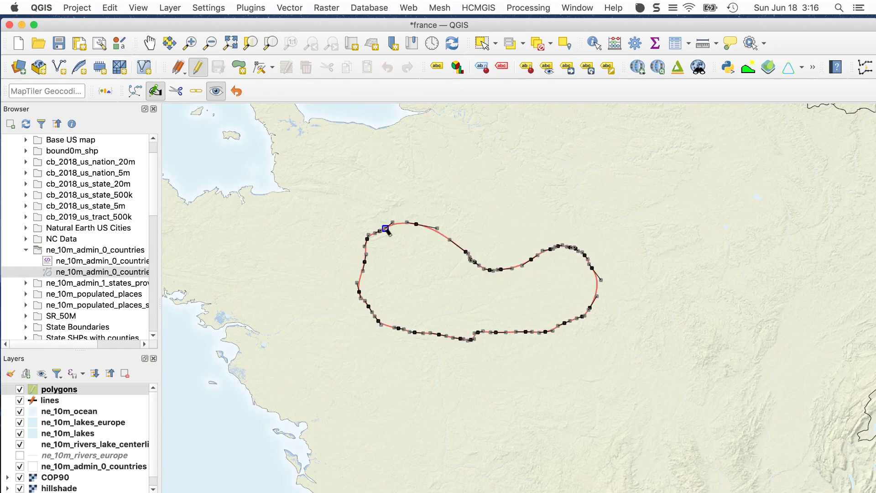
right_click(386, 228)
click(395, 314)
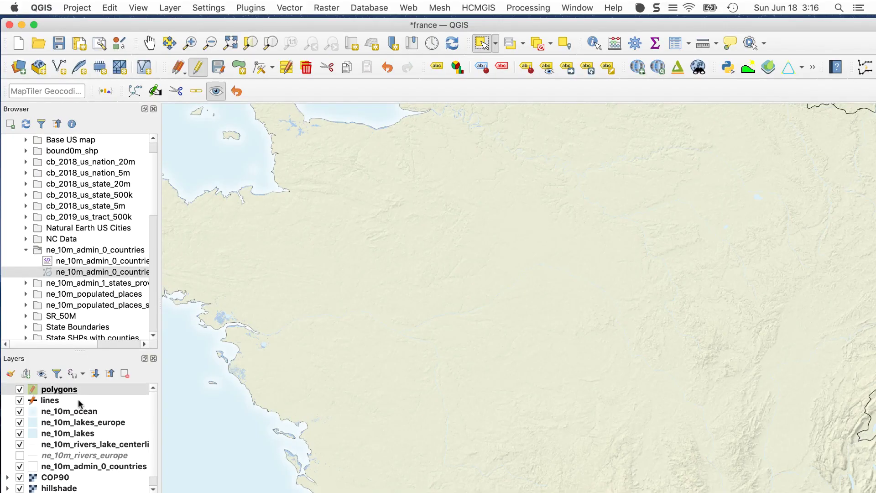
- On the lines layer, draw a zigzag straight-segment line south then east across western France
click(69, 401)
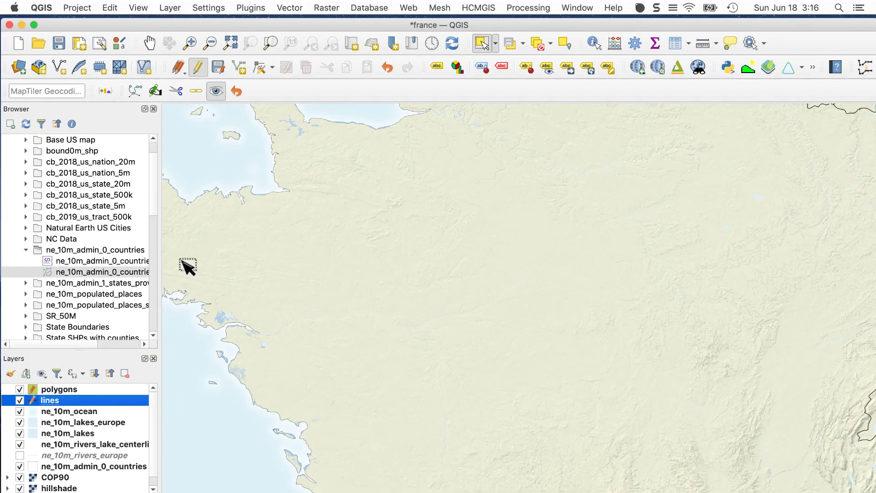
click(135, 91)
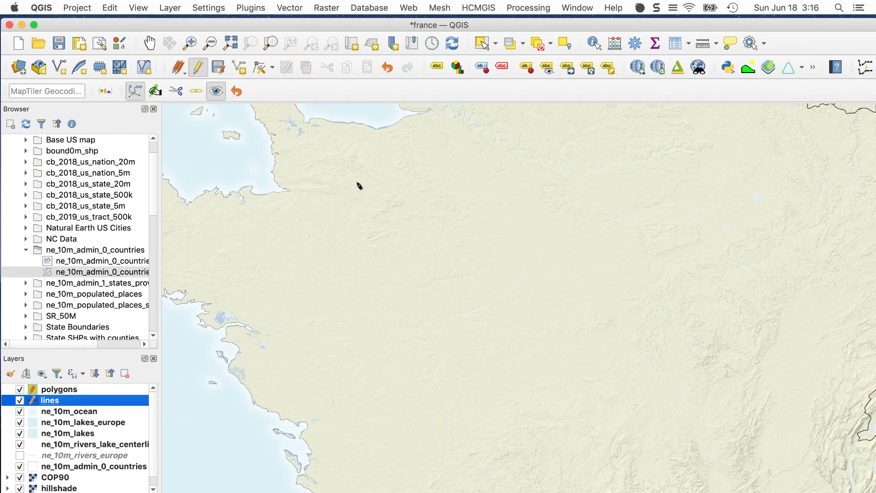
click(355, 166)
click(395, 220)
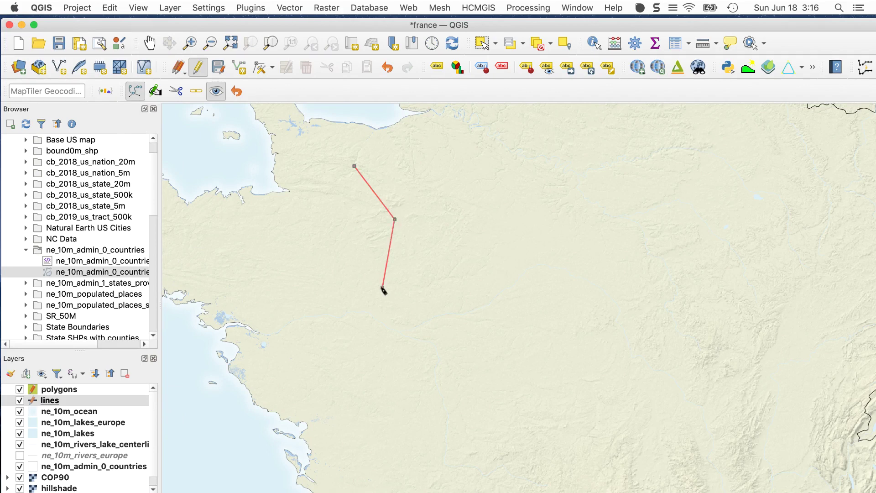
click(383, 287)
click(373, 319)
click(395, 349)
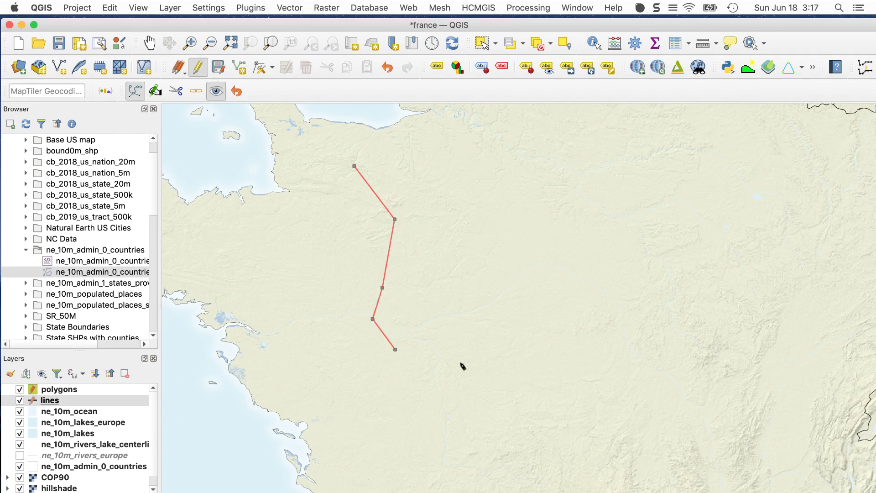
click(461, 363)
click(501, 338)
- Finish and save the line feature, then undo it with Ctrl+Z
right_click(507, 301)
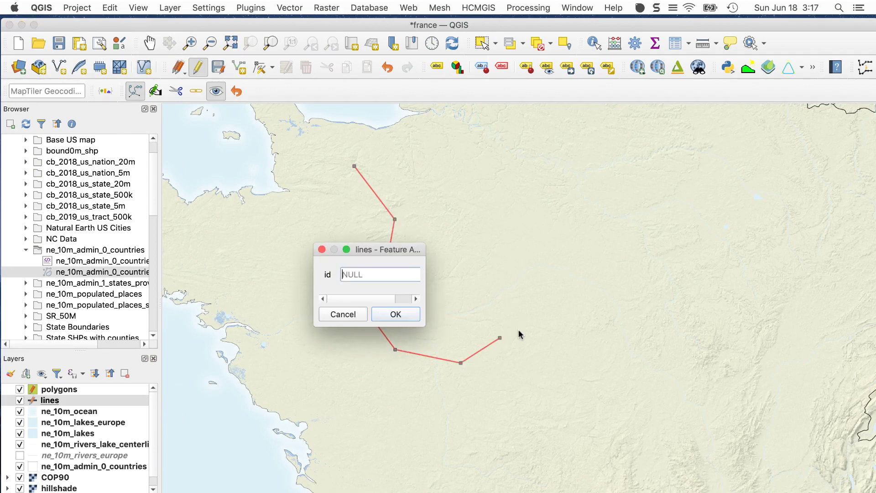
click(396, 315)
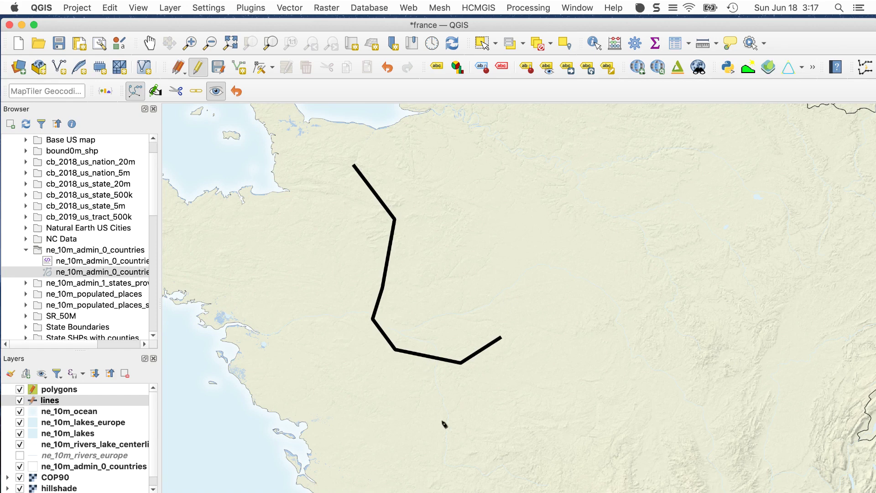
key(ctrl+z)
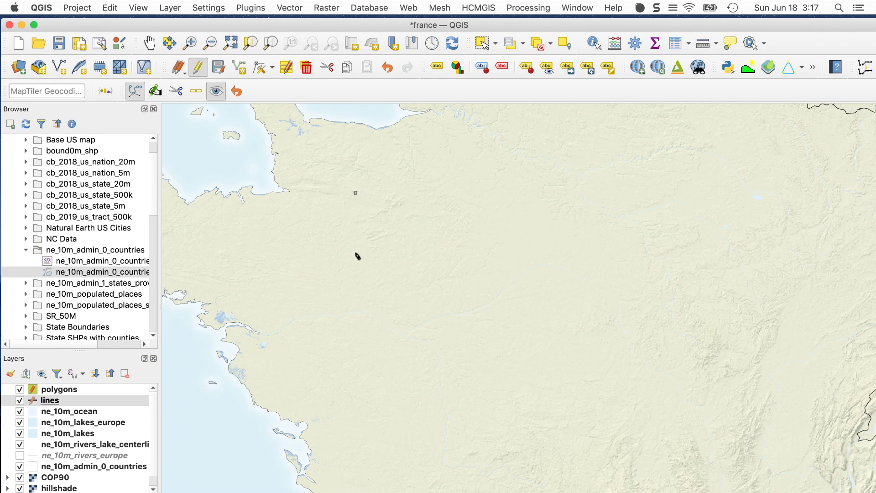
- Place a Bezier curve point, reshape its bend by dragging the point and handle
drag(392, 333, 472, 363)
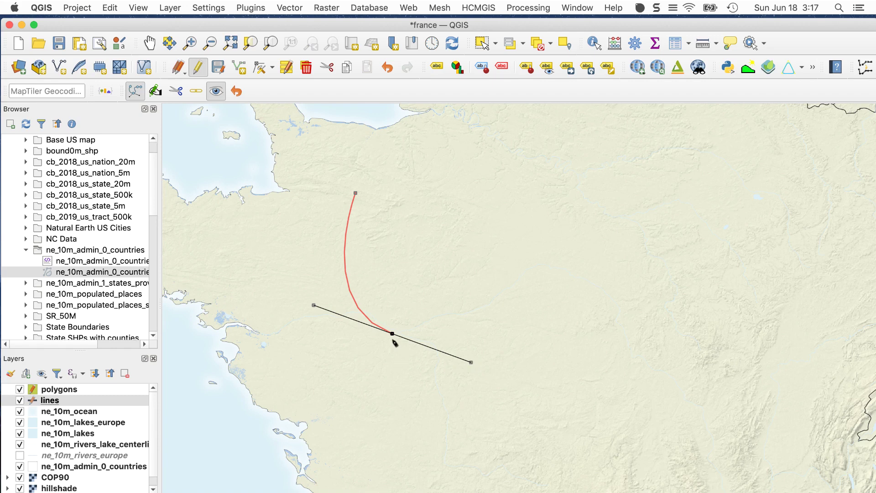
drag(392, 333, 360, 343)
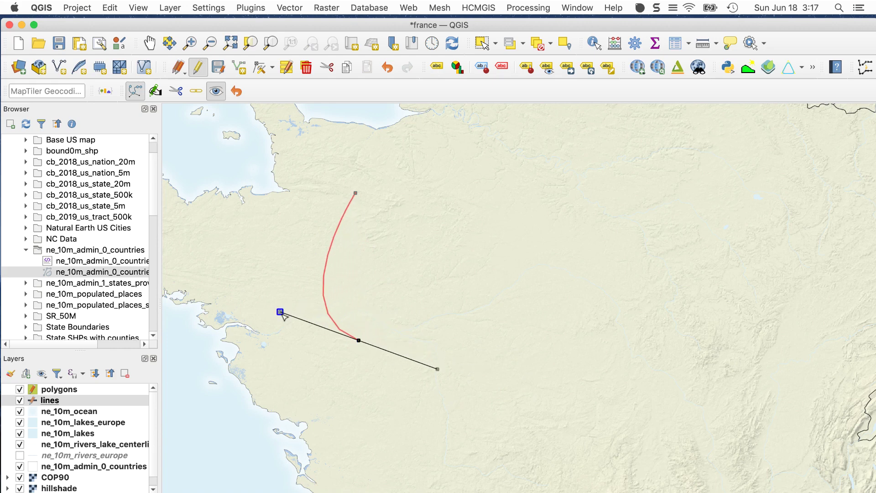
mouse_move(280, 312)
mouse_down()
mouse_move(290, 385)
mouse_move(301, 300)
mouse_move(350, 265)
mouse_move(391, 259)
mouse_move(469, 287)
mouse_move(504, 314)
mouse_move(495, 291)
mouse_move(426, 256)
mouse_move(340, 246)
mouse_move(306, 267)
mouse_move(289, 307)
mouse_up()
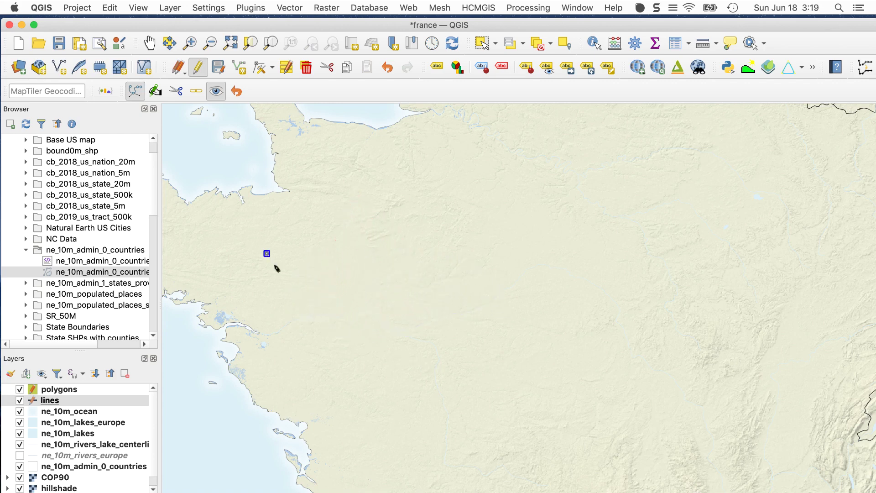
- Add six Bezier anchors forming a wavy curve from west to east across France
drag(327, 305, 380, 307)
drag(395, 269, 412, 261)
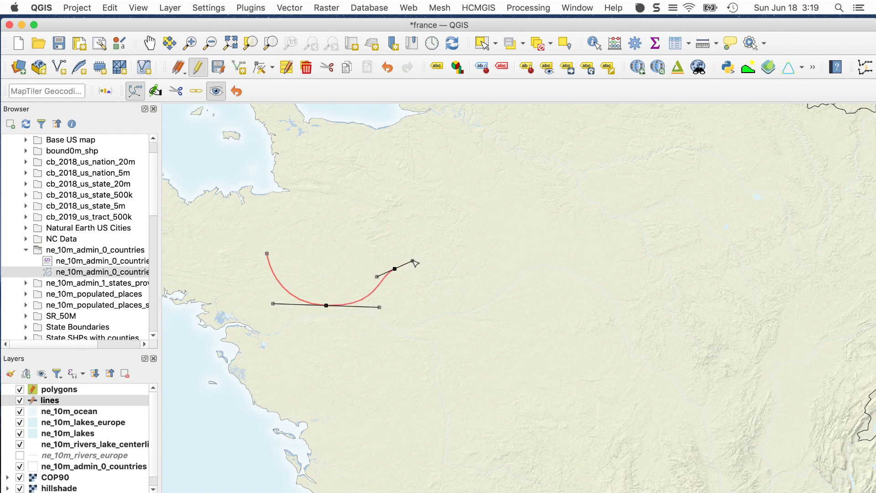
drag(478, 327, 520, 337)
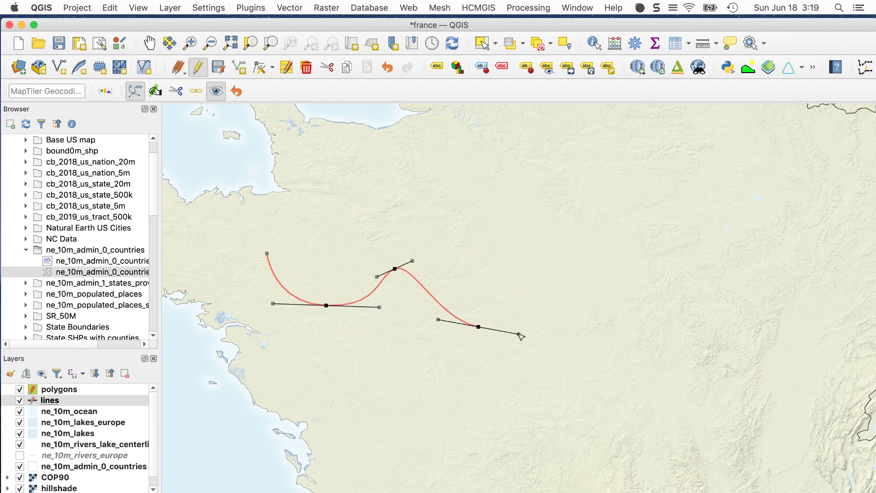
drag(554, 308, 562, 288)
drag(580, 208, 598, 208)
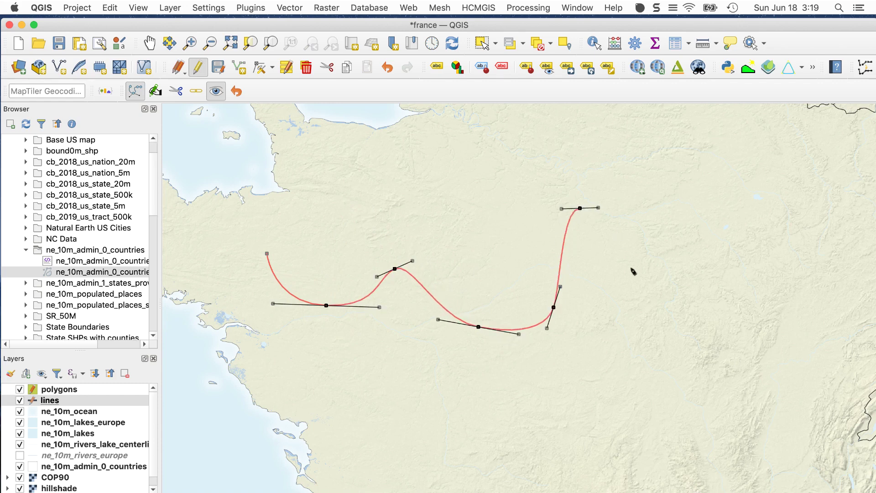
drag(644, 291, 656, 356)
- Adjust the bend handles to smooth the wave, then finish and save the curved line
mouse_move(519, 334)
mouse_down()
mouse_move(520, 352)
mouse_move(466, 371)
mouse_move(519, 330)
mouse_move(516, 336)
mouse_up()
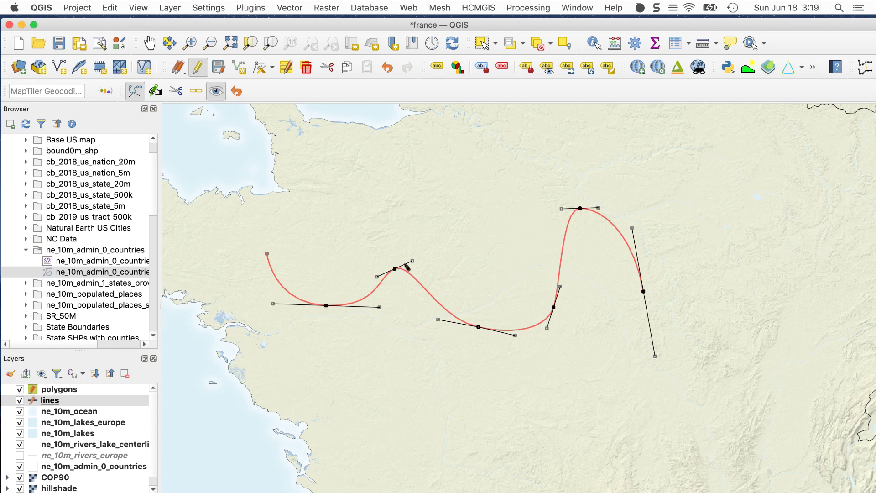
drag(395, 269, 326, 249)
drag(425, 255, 457, 250)
drag(437, 321, 459, 323)
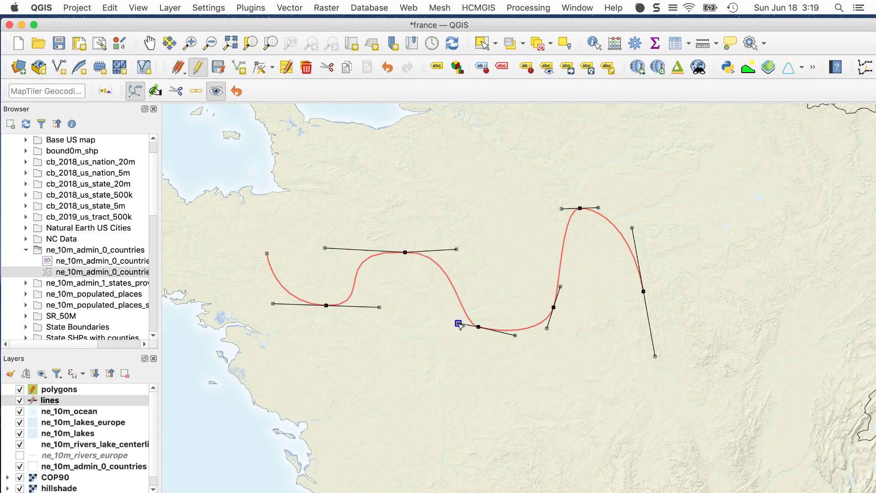
drag(516, 335, 552, 283)
right_click(553, 355)
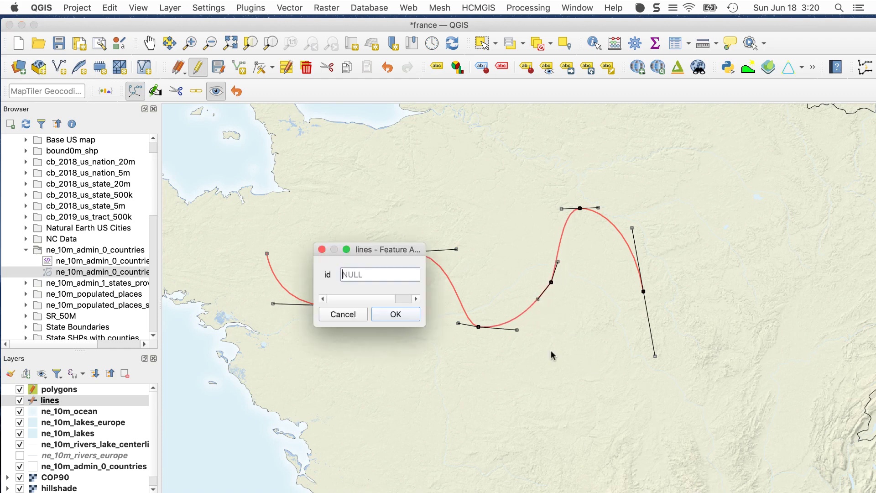
click(391, 317)
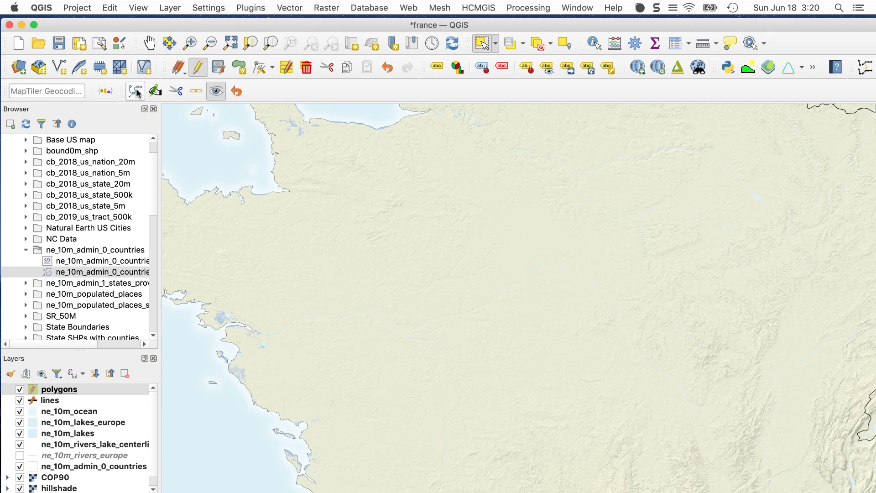
- Trace an oblong seven-anchor Bezier outline across central France and save it as a green polygon
click(137, 92)
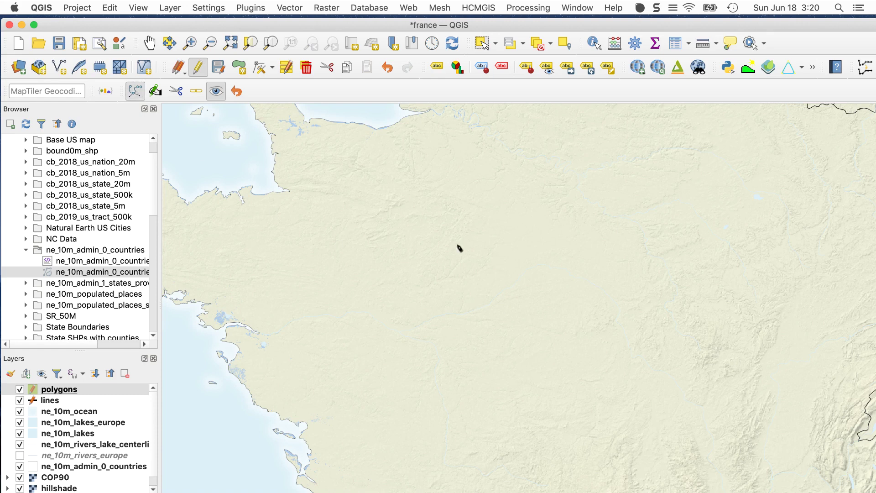
drag(427, 224, 456, 213)
drag(390, 334, 444, 353)
drag(508, 335, 542, 335)
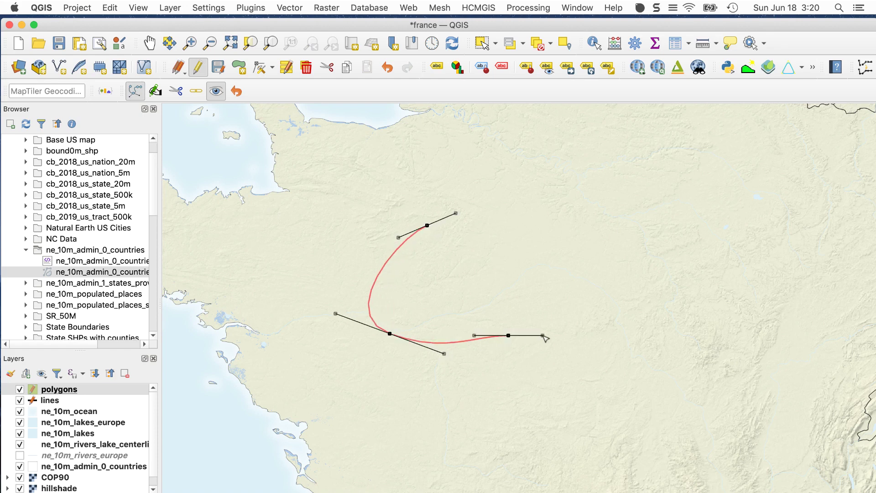
drag(688, 346, 703, 328)
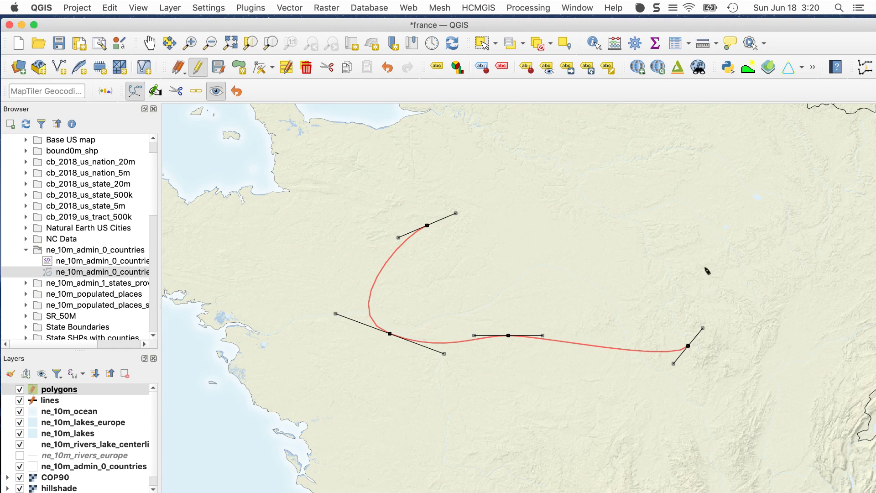
drag(705, 275, 684, 255)
drag(555, 269, 513, 251)
drag(453, 222, 427, 221)
right_click(426, 235)
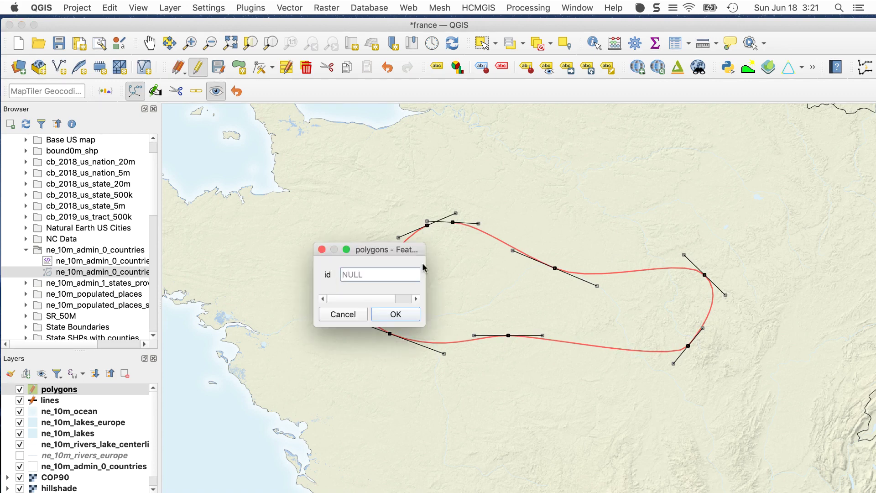
click(413, 315)
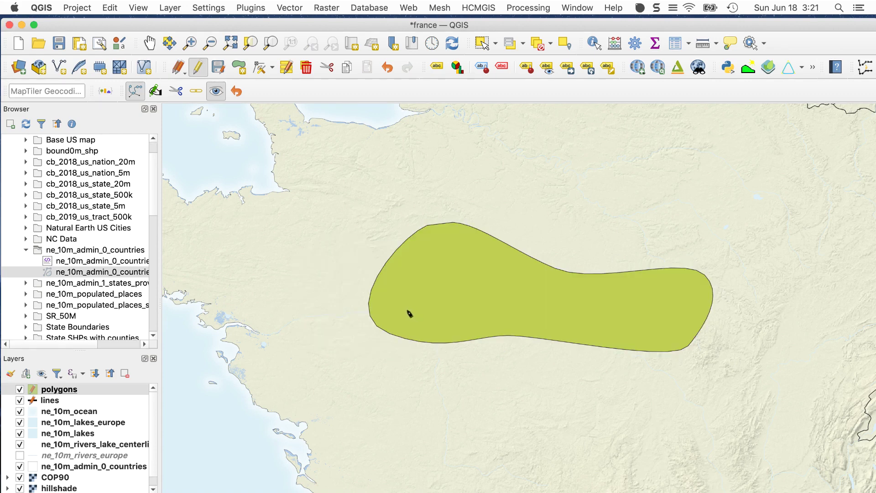
- Insert a top-edge anchor in the green polygon, deepen the top dip, widen the east end and commit
click(426, 310)
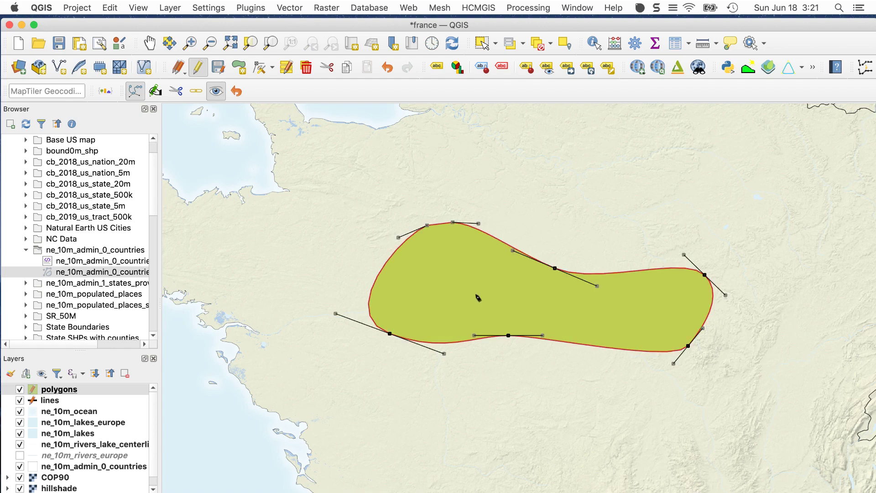
click(561, 268)
drag(560, 266, 558, 261)
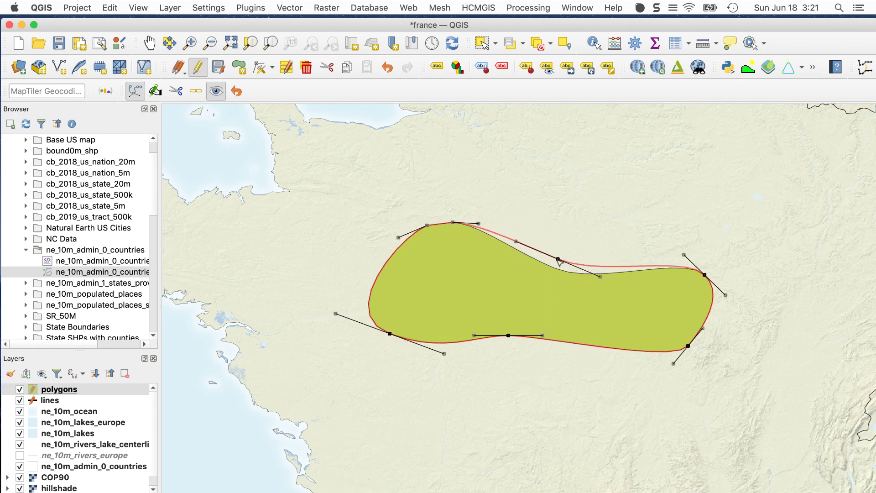
drag(599, 279, 610, 297)
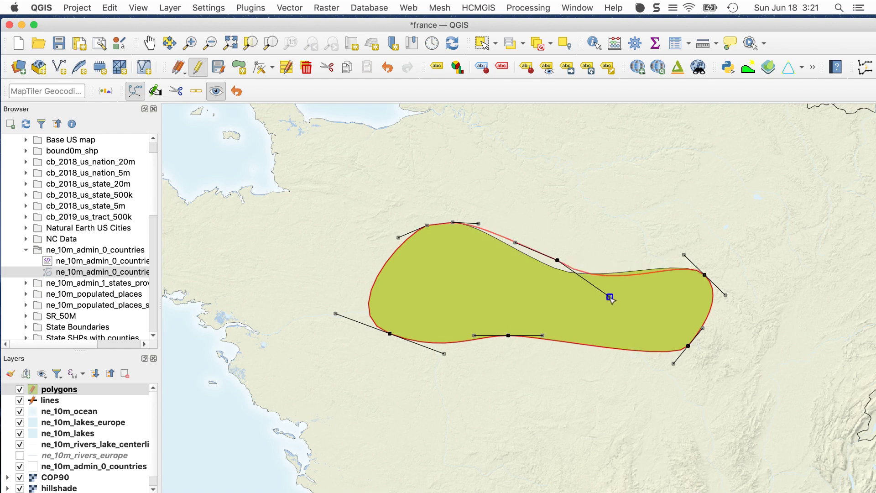
drag(726, 295, 758, 320)
drag(674, 363, 711, 340)
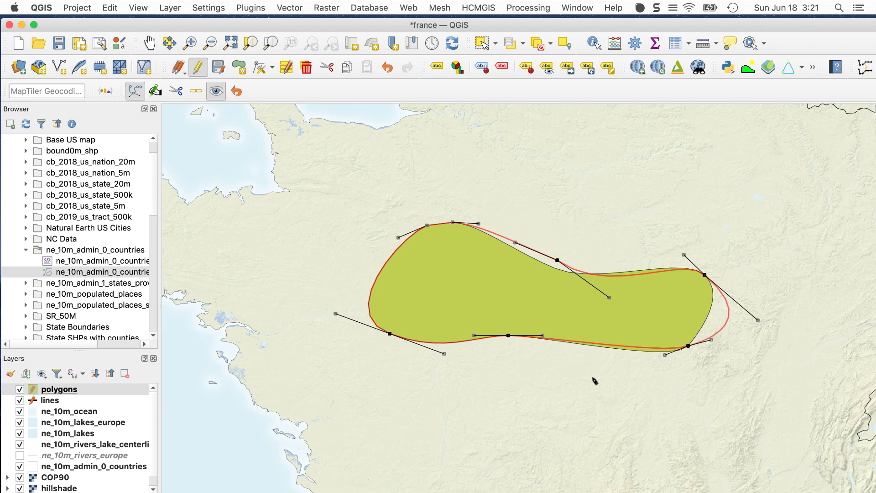
right_click(592, 379)
click(402, 316)
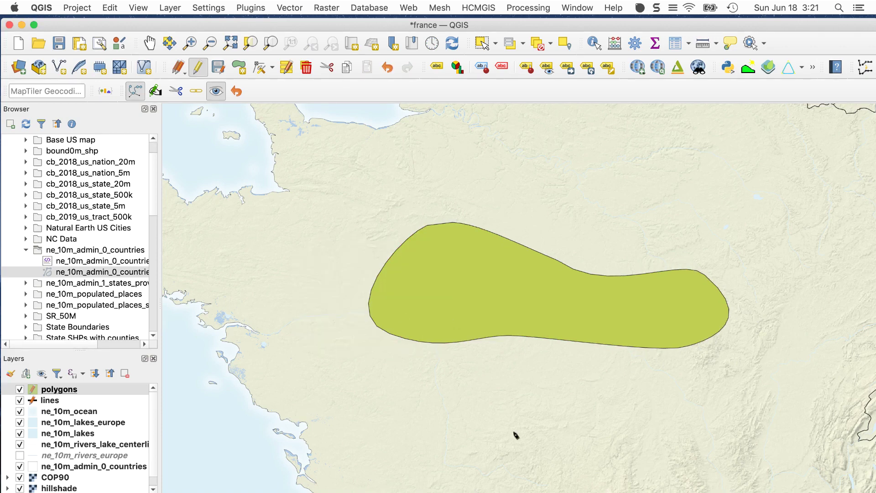